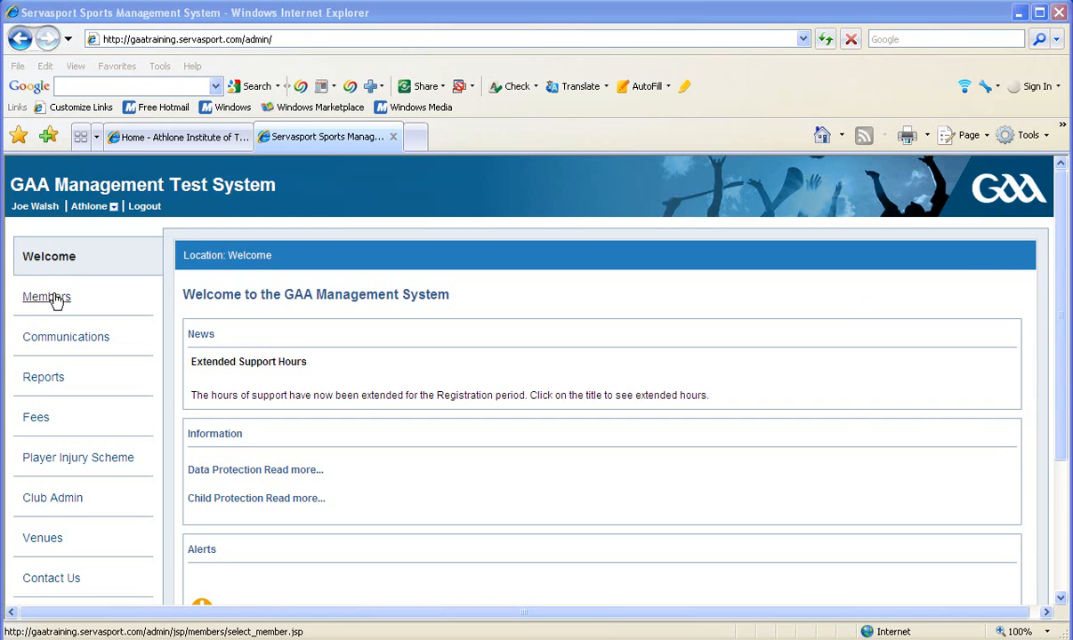
Step: Open the members list and hibernate the last member on its first page
left_click(55, 301)
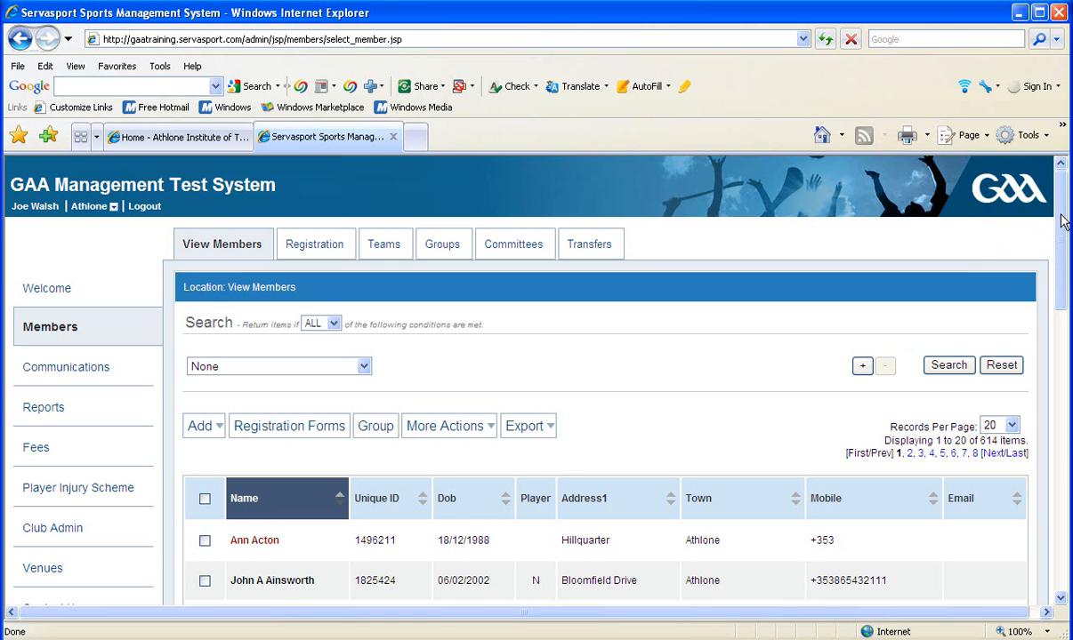
left_click_drag(1064, 222, 1066, 281)
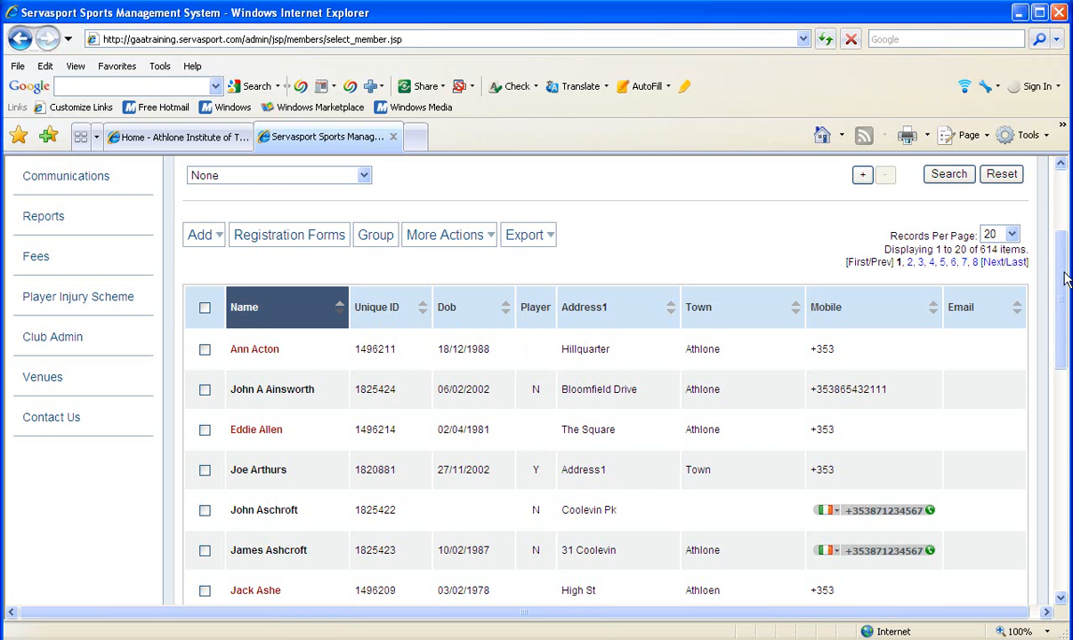
left_click_drag(1064, 275, 1063, 294)
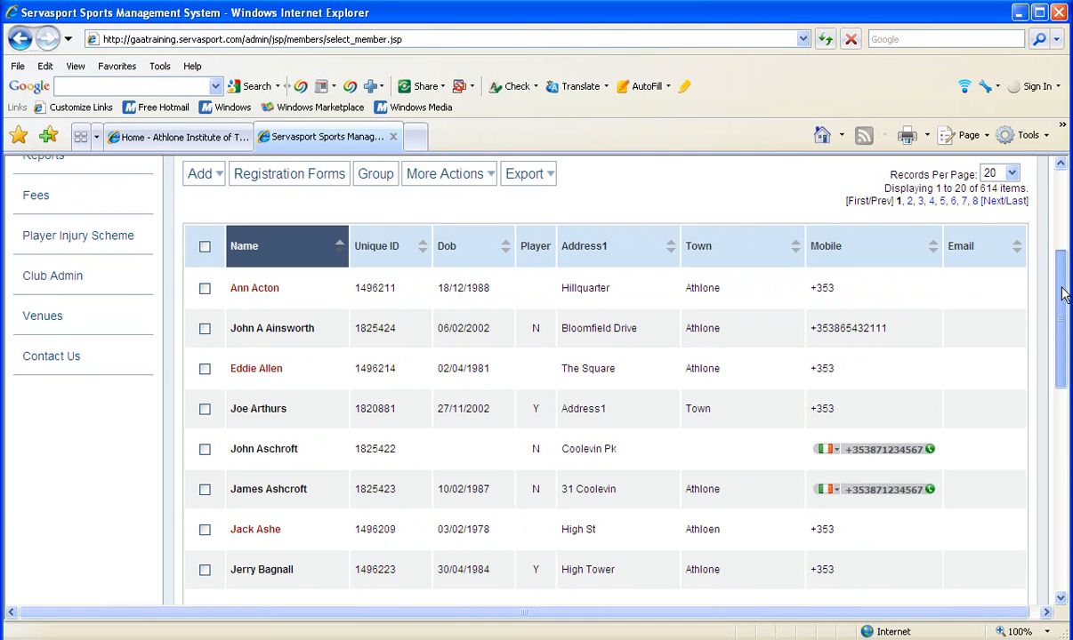
left_click_drag(1064, 294, 1064, 294)
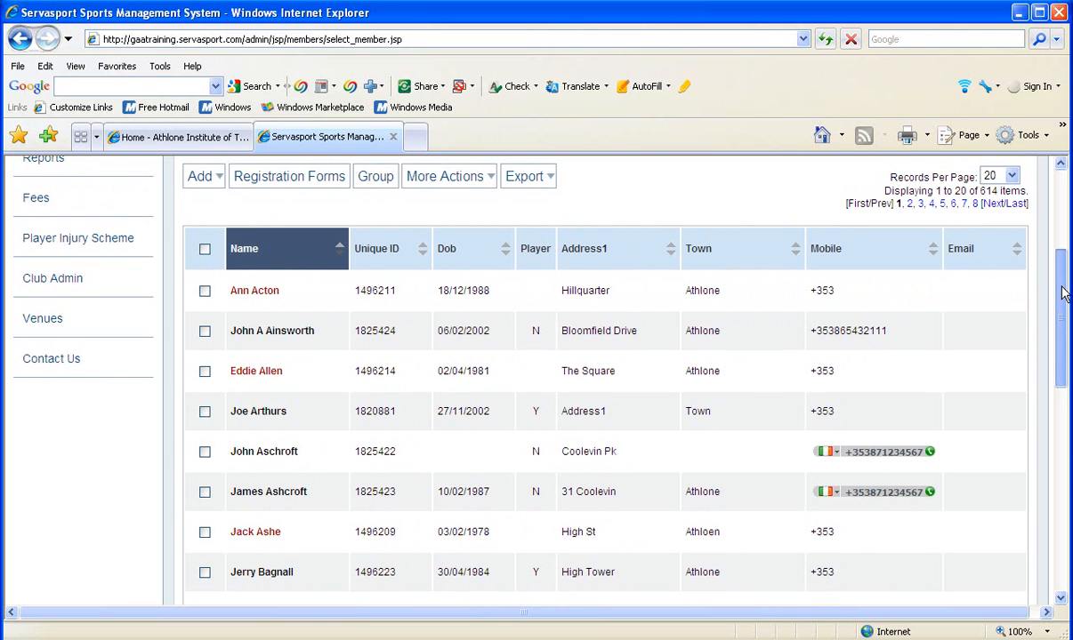
left_click_drag(1064, 294, 1064, 294)
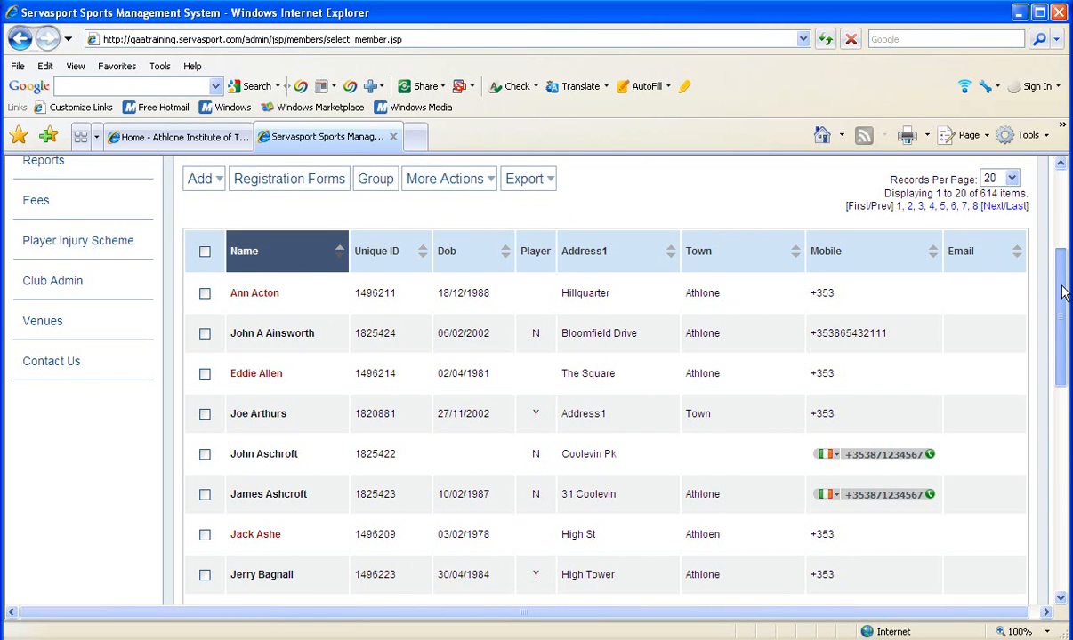
left_click_drag(1064, 294, 1064, 425)
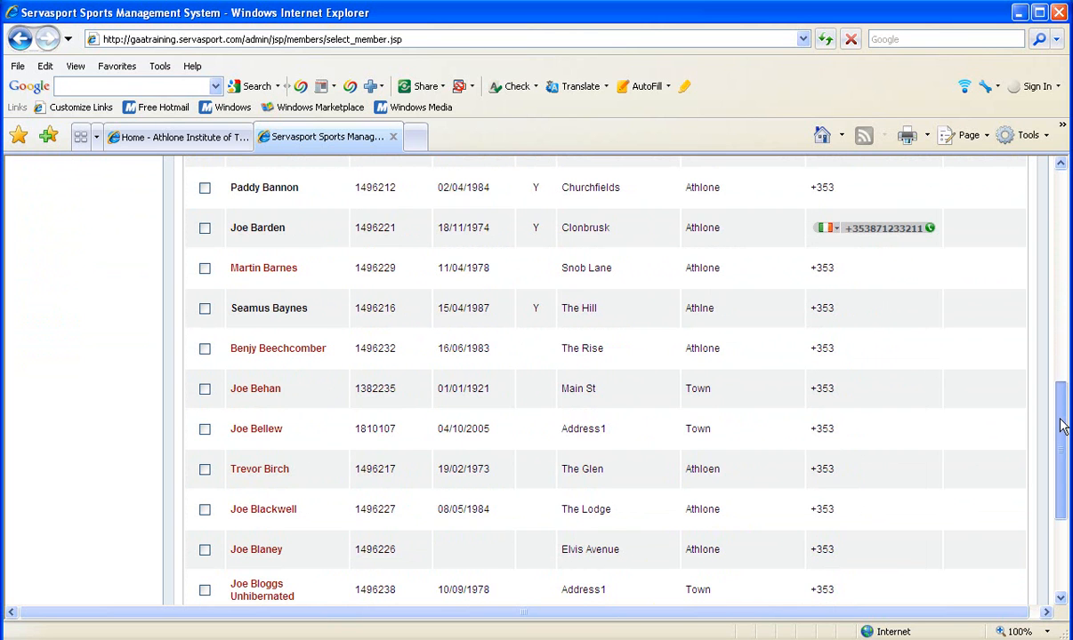
left_click_drag(1063, 425, 1063, 507)
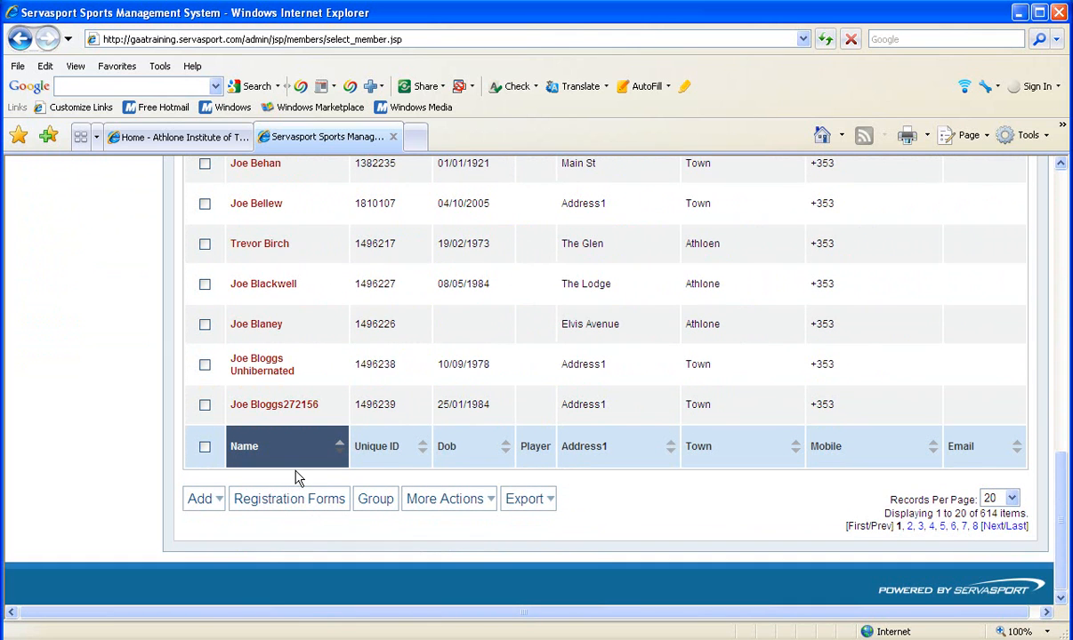
left_click(205, 404)
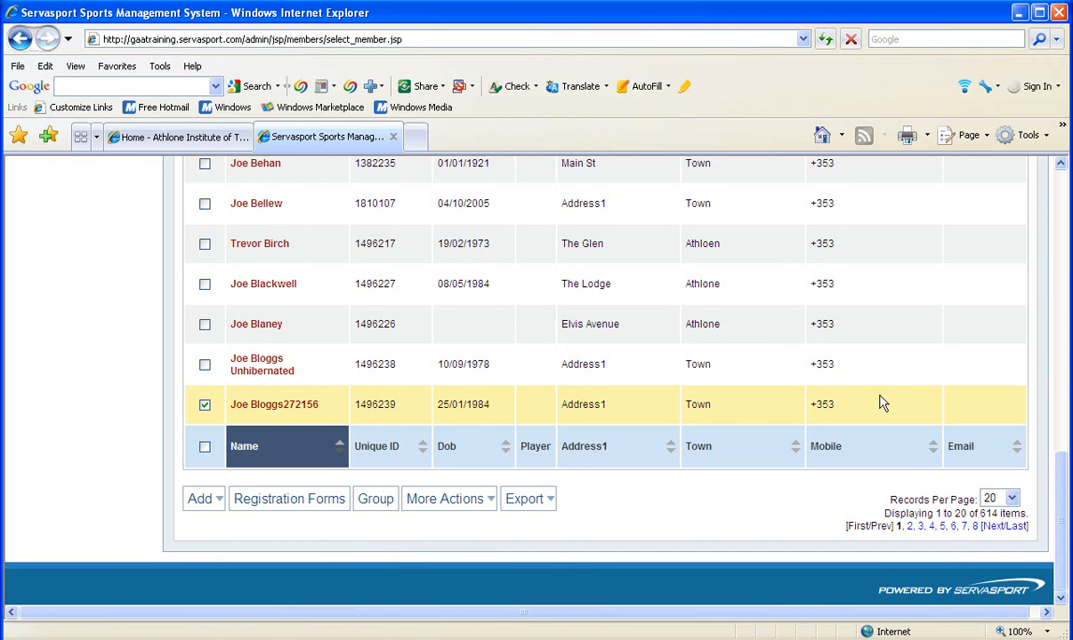
left_click(479, 505)
left_click(434, 528)
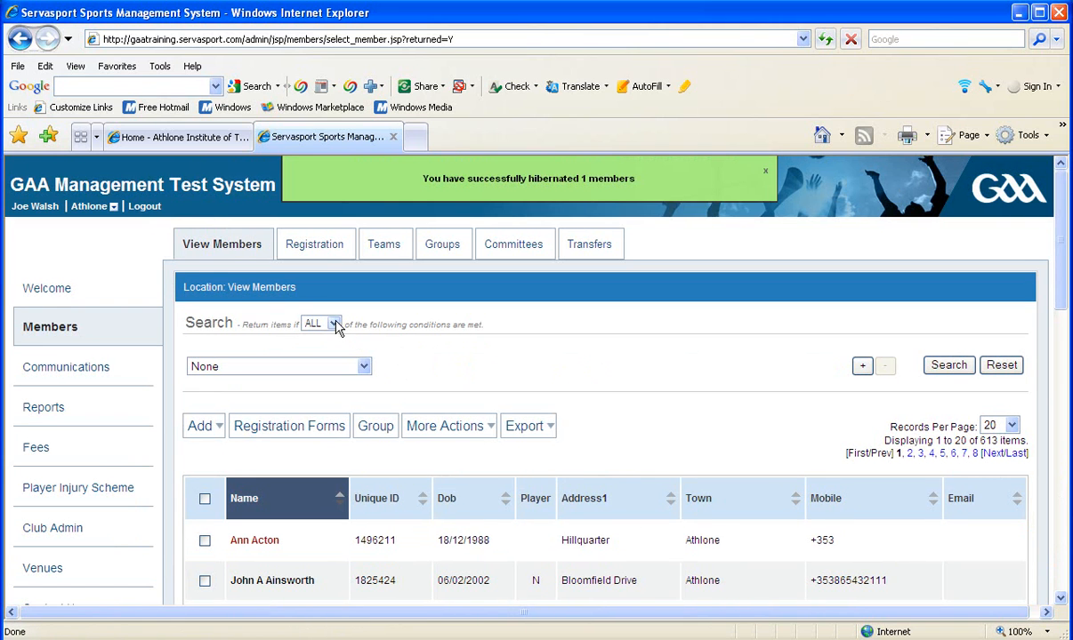
Step: Search the members for those with Hibernated set to Yes and look through the listed records
left_click(334, 324)
left_click(334, 324)
left_click(364, 368)
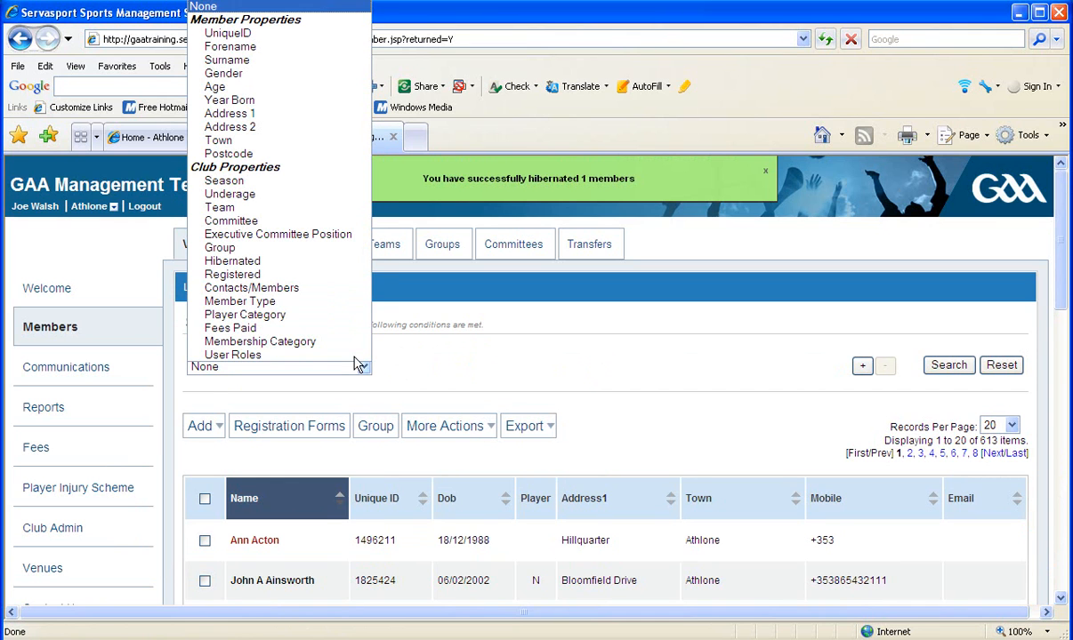
left_click(279, 260)
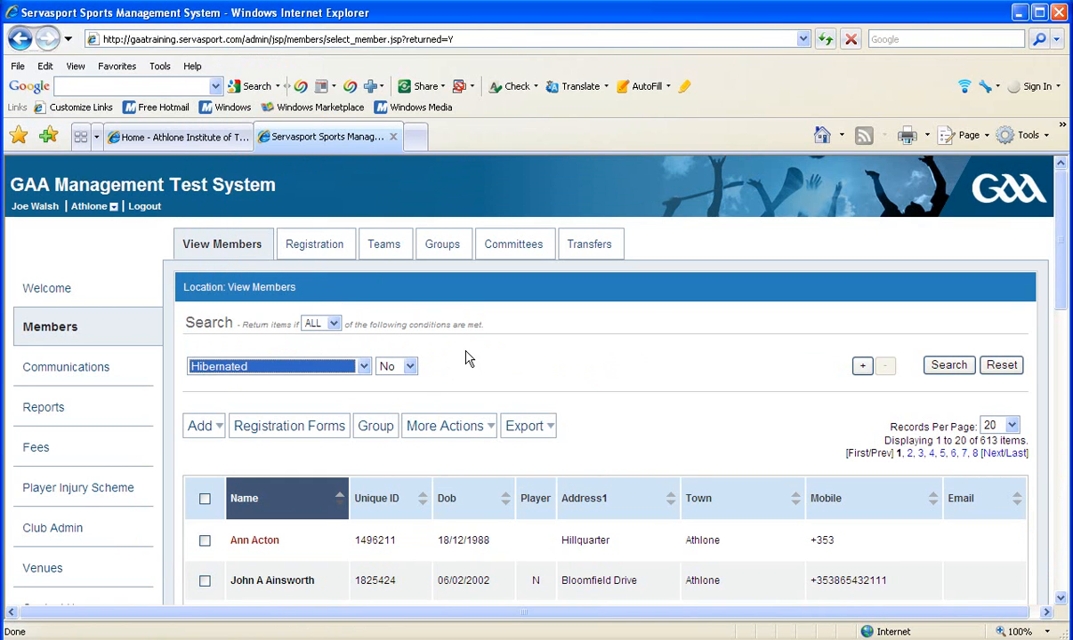
left_click(410, 366)
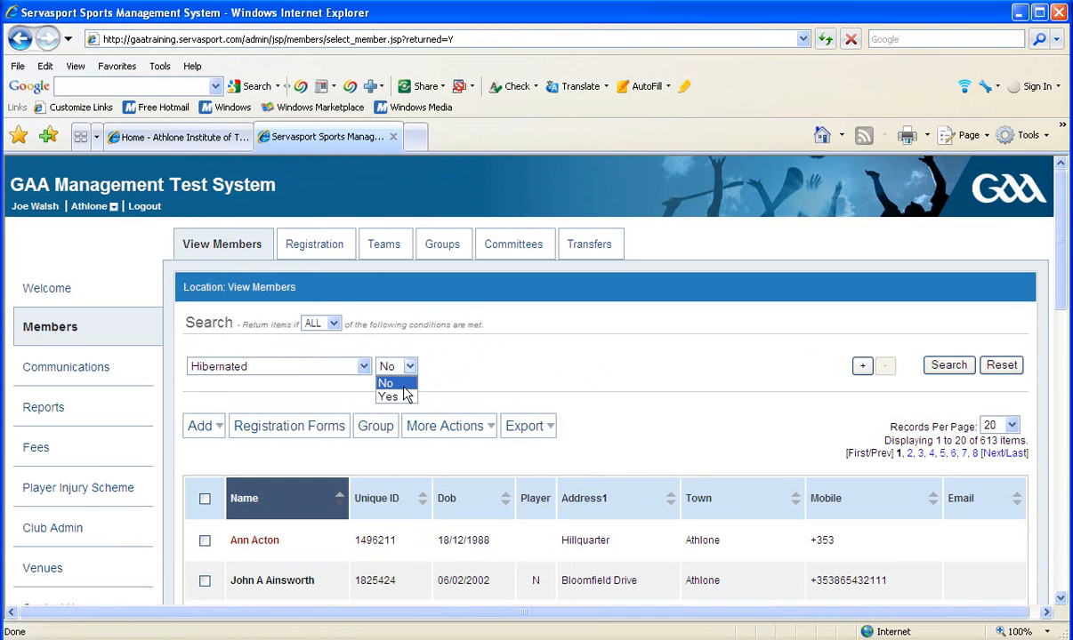
left_click(407, 397)
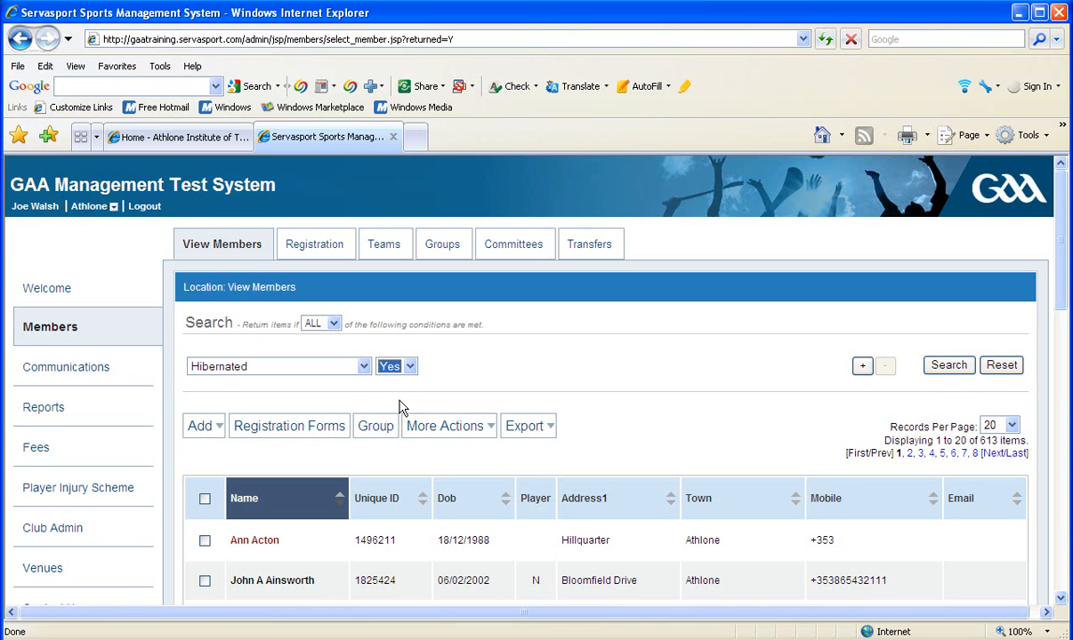
left_click(957, 372)
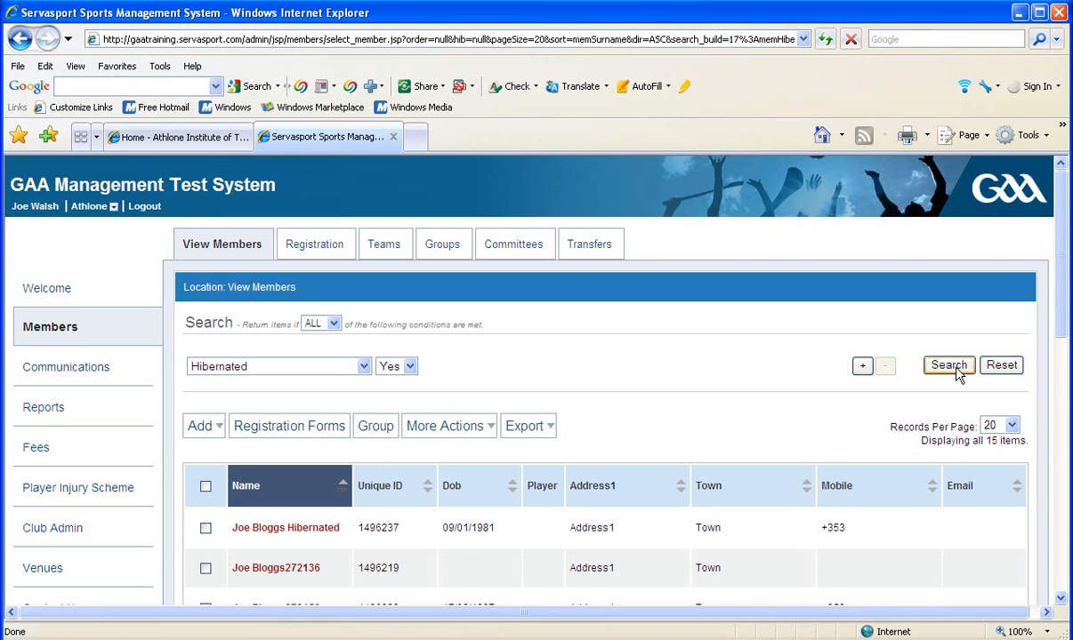
left_click_drag(1060, 280, 1059, 473)
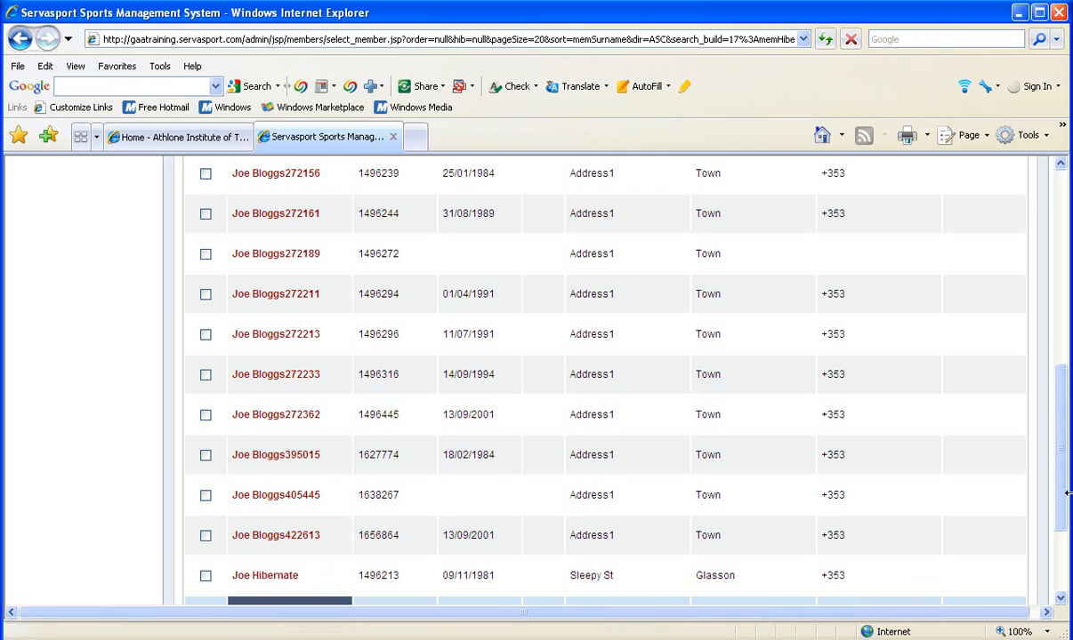
left_click_drag(1067, 454, 1059, 474)
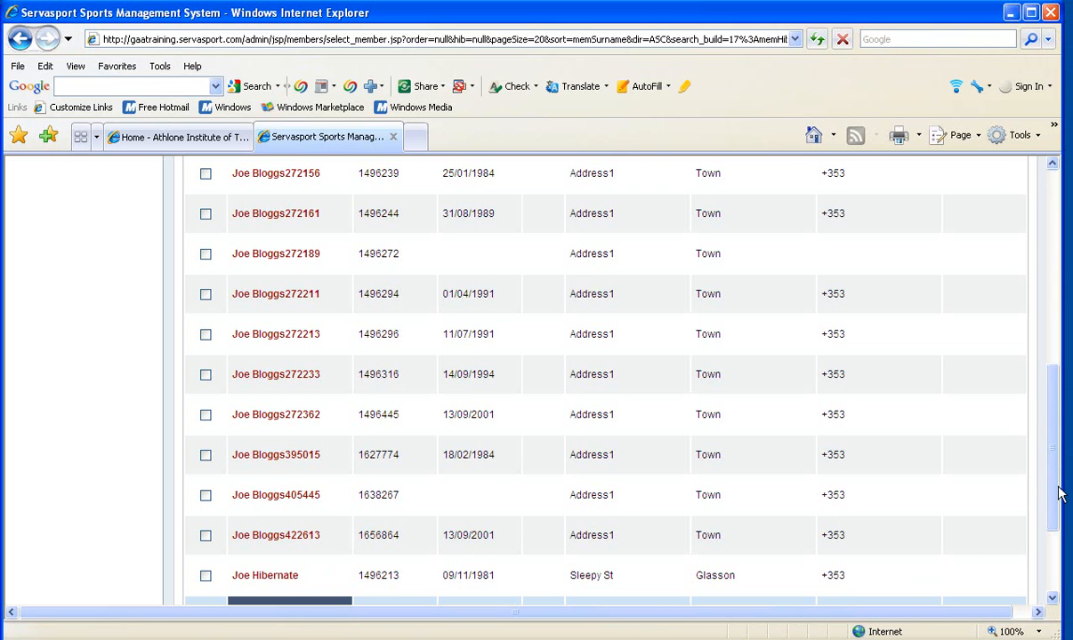
Step: Change the Hibernated condition to No, rerun the member search and view the listed records
scroll(1032, 354, "up", 5)
scroll(1034, 329, "up", 3)
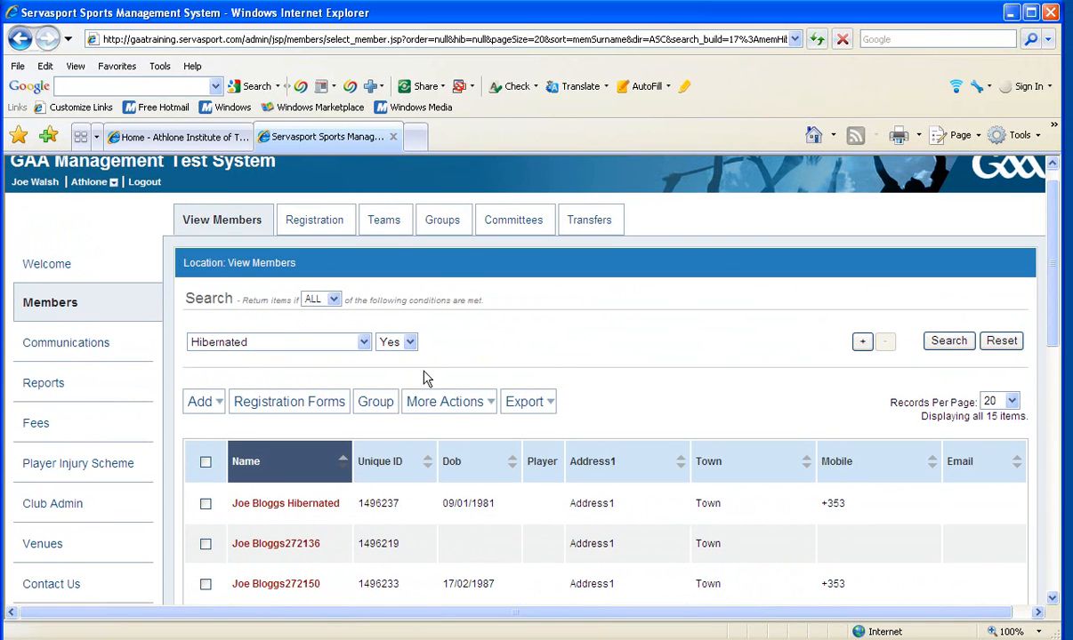
left_click(411, 344)
left_click(402, 359)
left_click(947, 341)
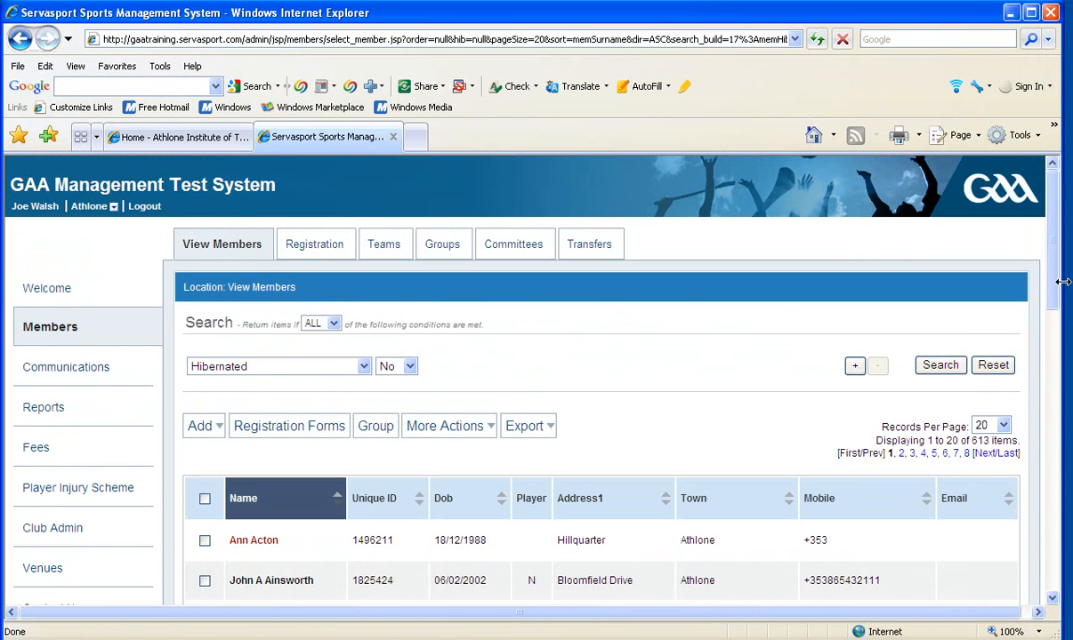
scroll(1055, 277, "down", 2)
left_click_drag(1055, 276, 1055, 302)
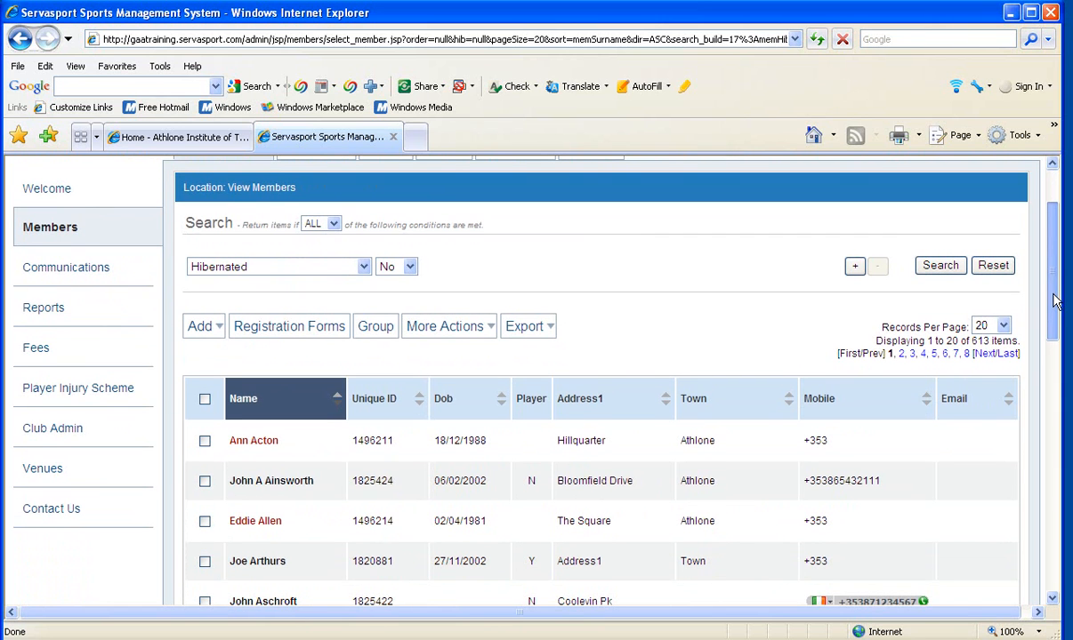
mouse_move(1053, 296)
left_mouse_down()
mouse_move(1054, 313)
mouse_move(1055, 296)
left_mouse_up()
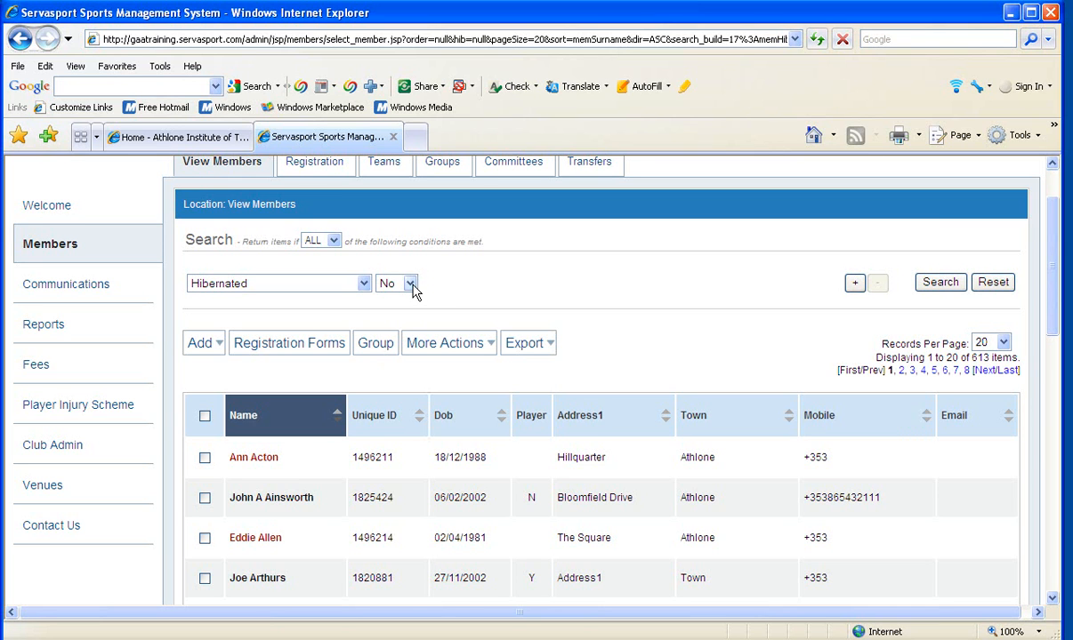
Step: Search for members matching ANY condition, adding a second condition with Hibernated set to Yes alongside Hibernated No
left_click(334, 241)
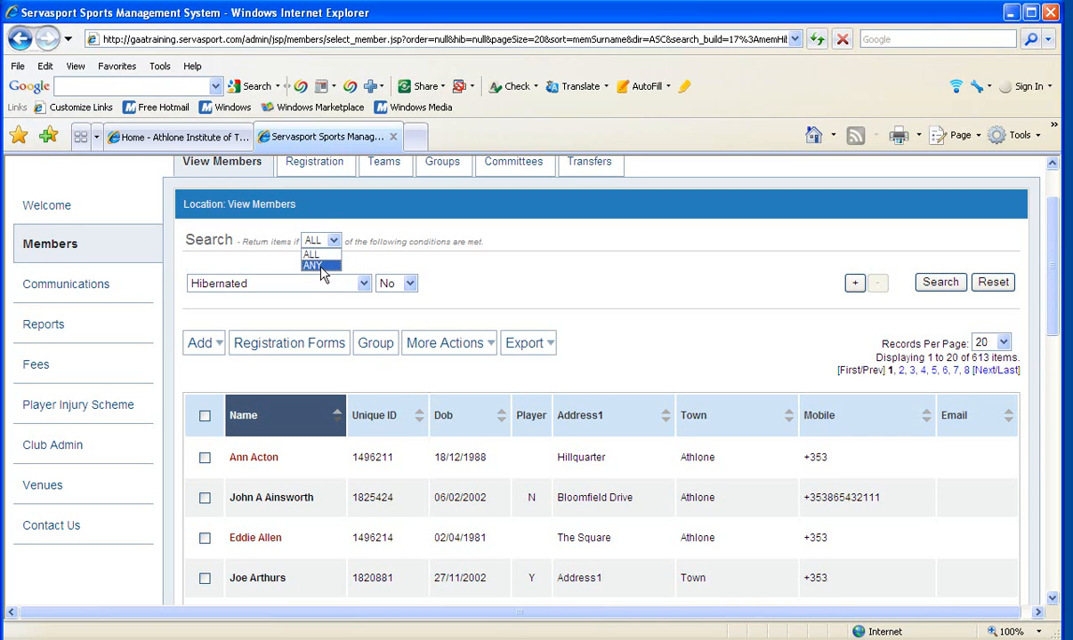
left_click(310, 265)
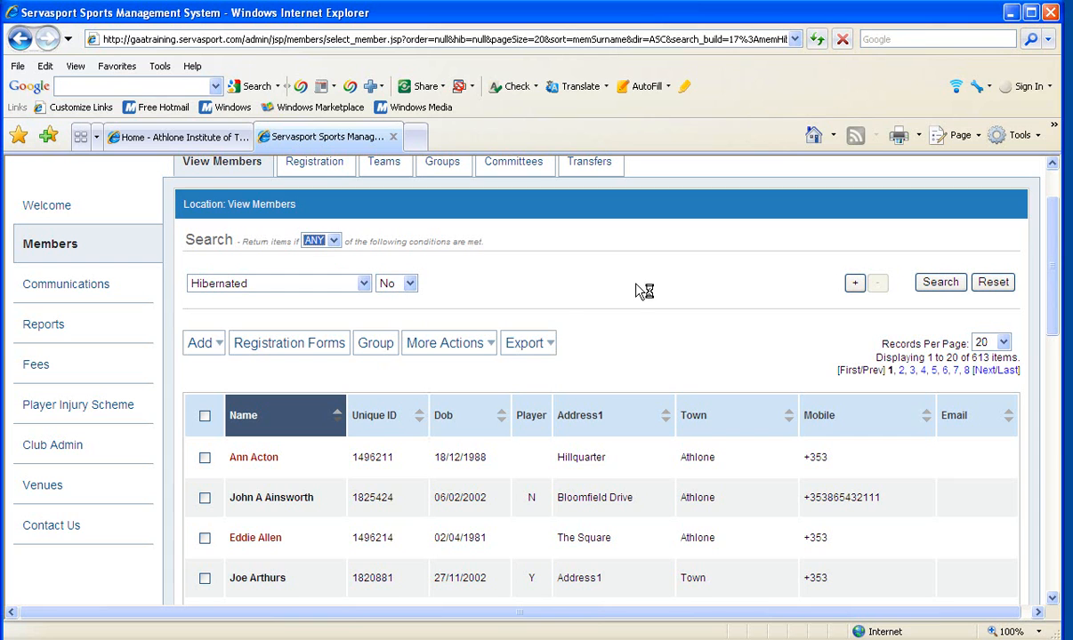
left_click(856, 286)
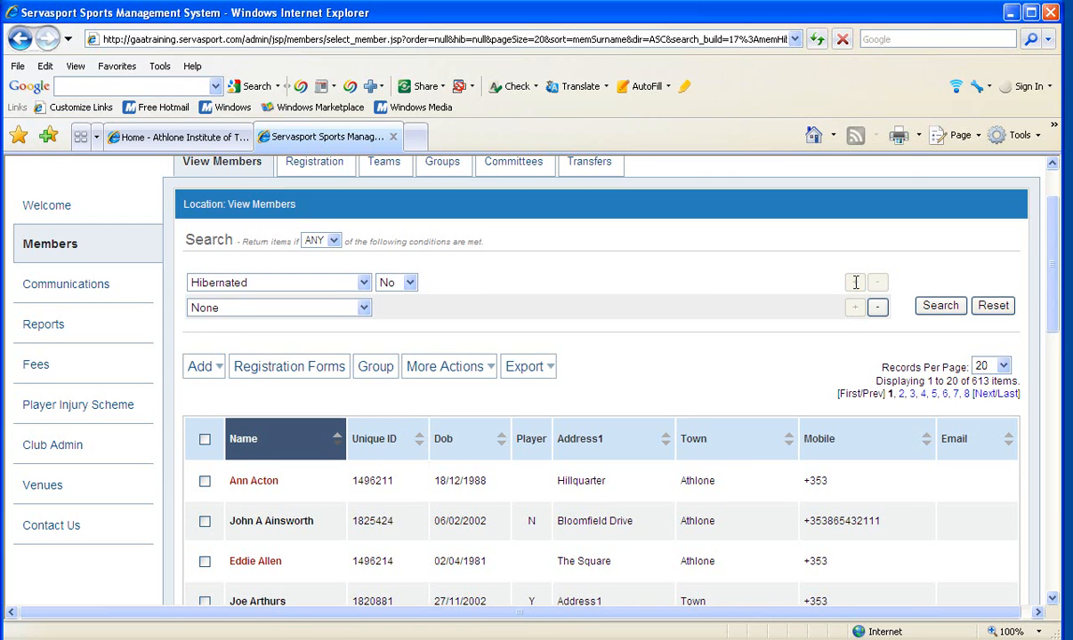
left_click(365, 310)
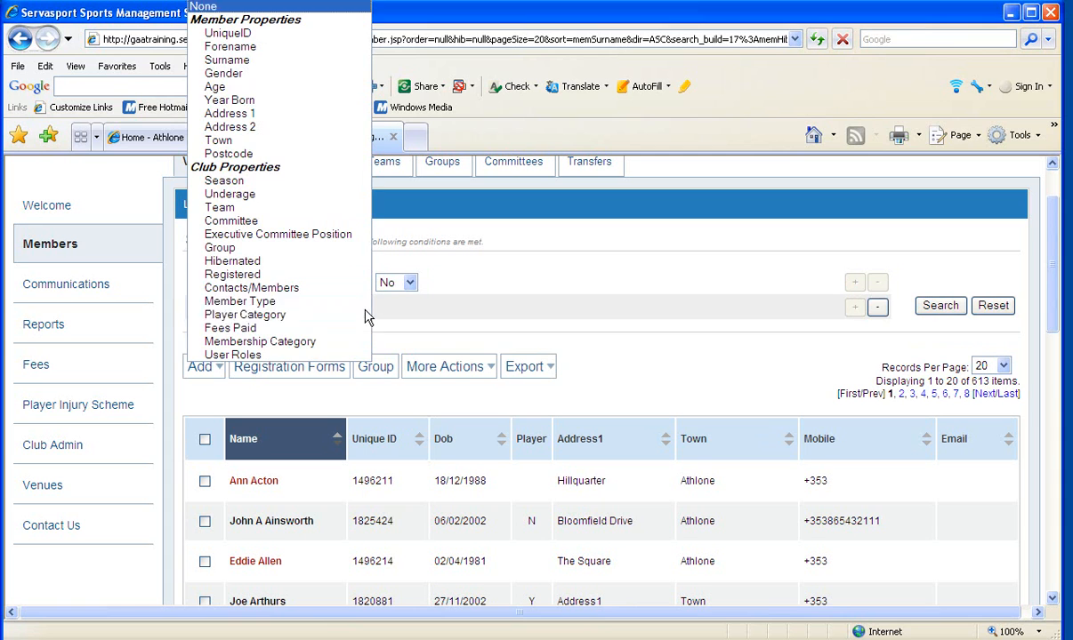
left_click(275, 262)
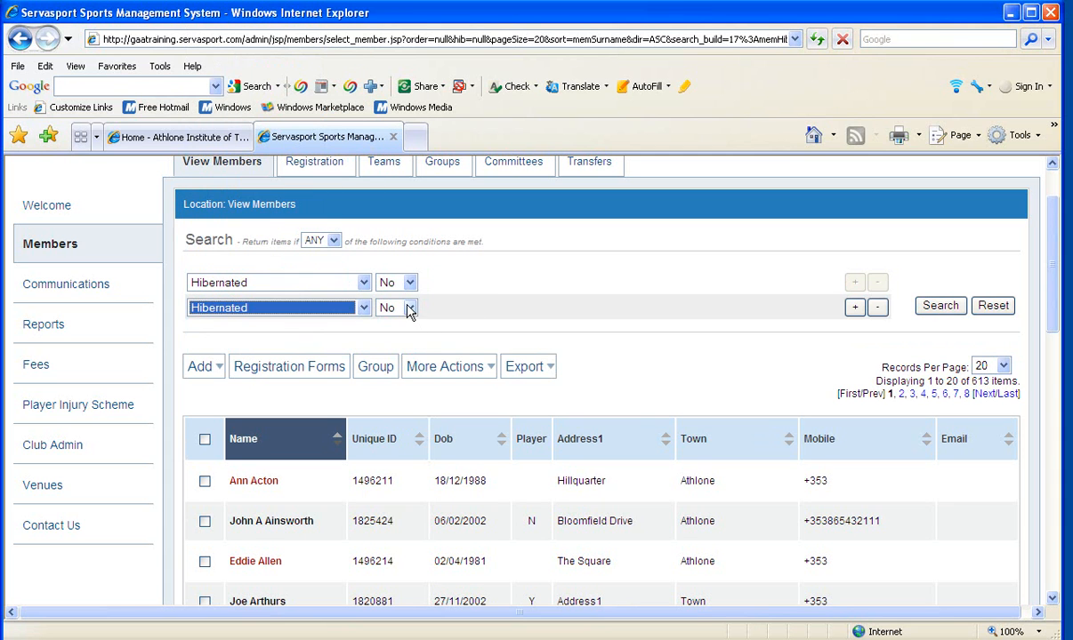
left_click(410, 309)
left_click(392, 338)
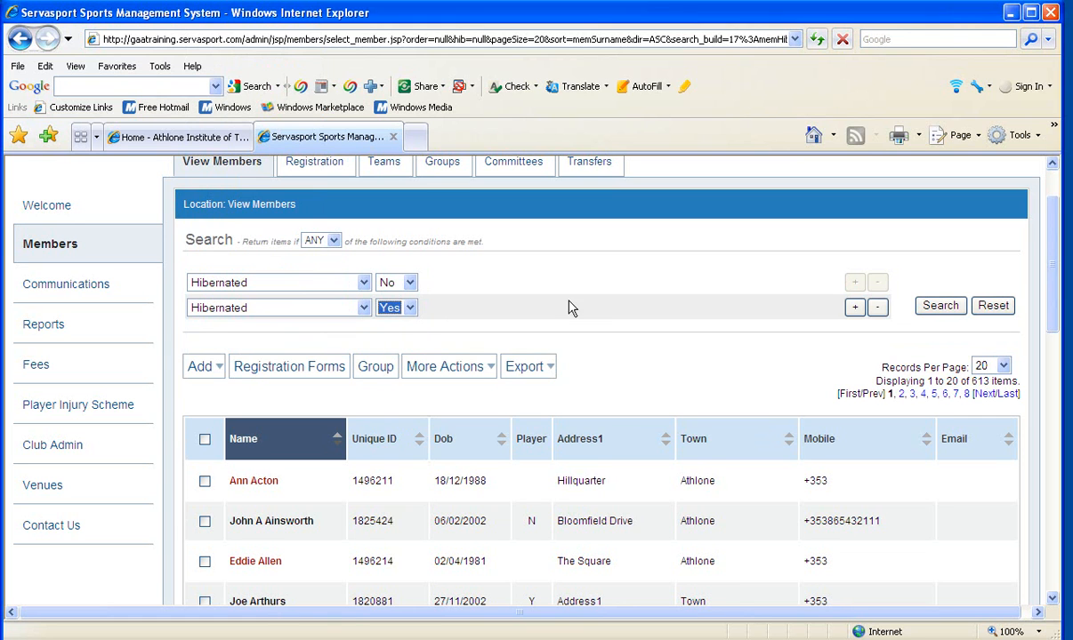
left_click(941, 307)
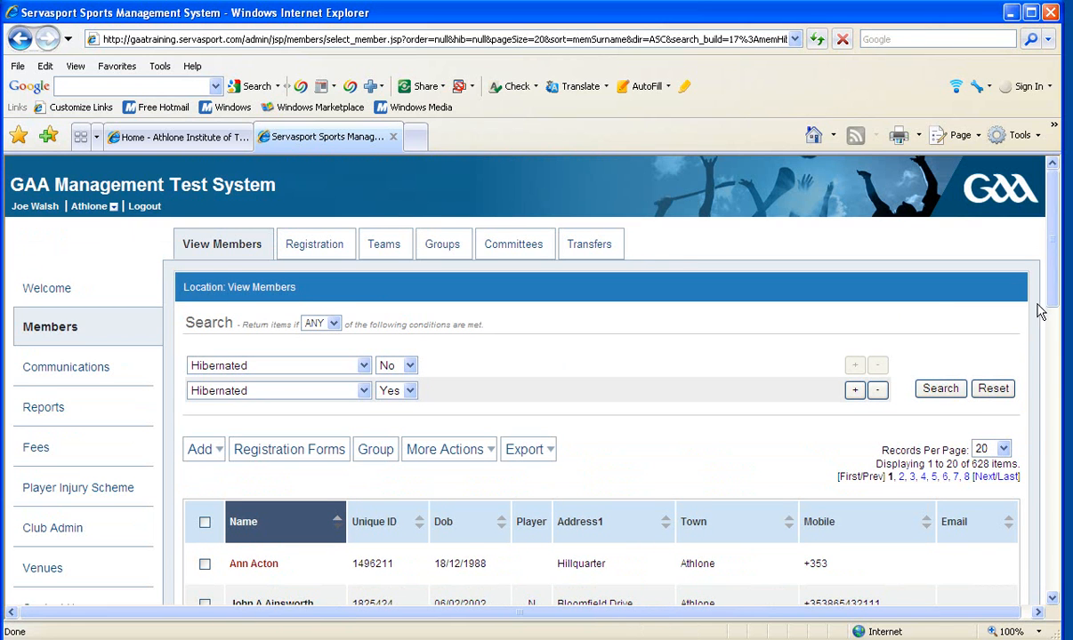
Step: Set the member list to show 500 records per page
scroll(1056, 287, "down", 1)
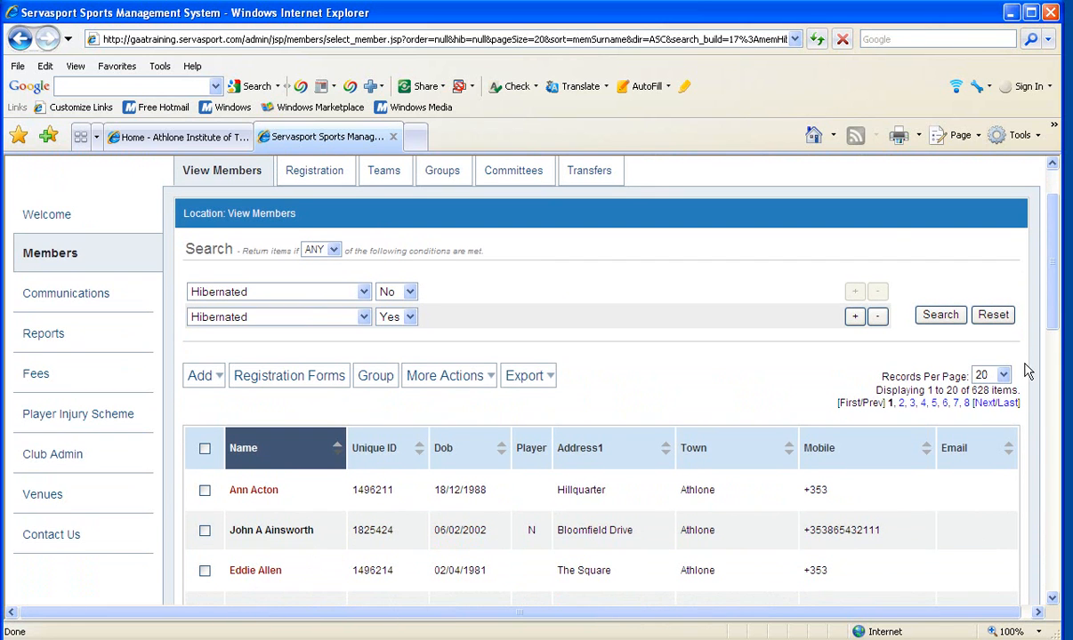
left_click(1003, 375)
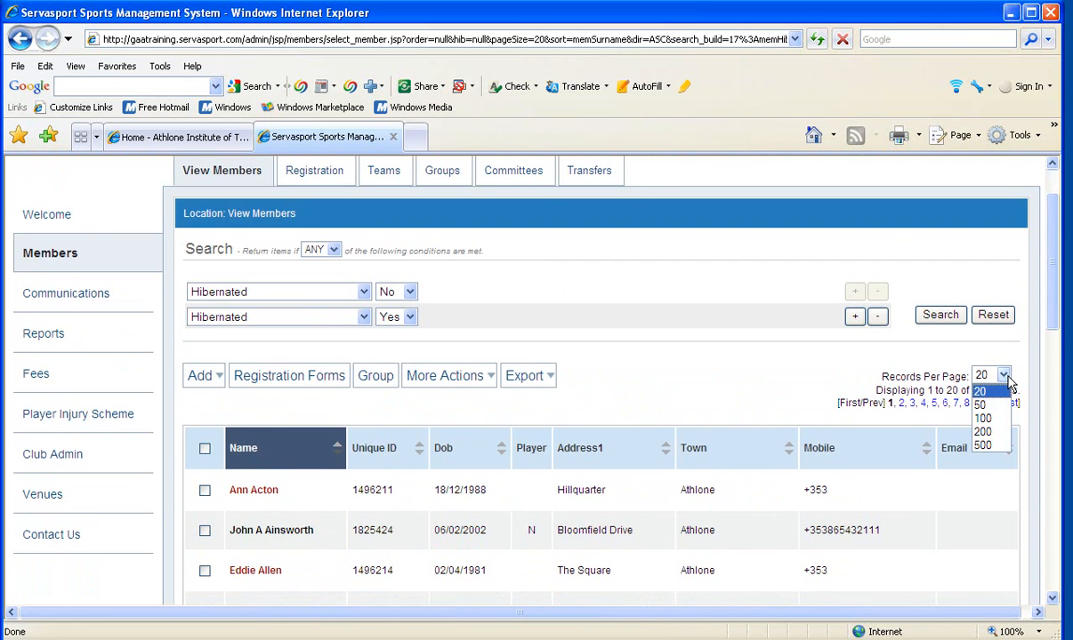
left_click(985, 446)
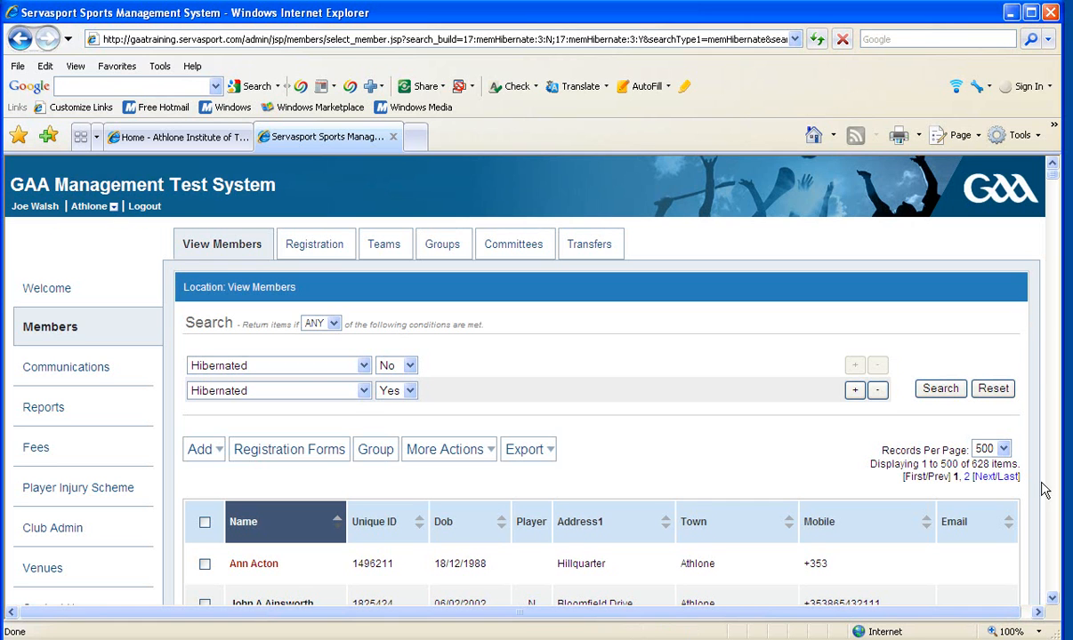
Step: Examine the combined list of hibernated and non-hibernated members, comparing how their records appear
left_click(1052, 598)
left_click(1053, 598)
left_click(1053, 598)
left_click(1052, 598)
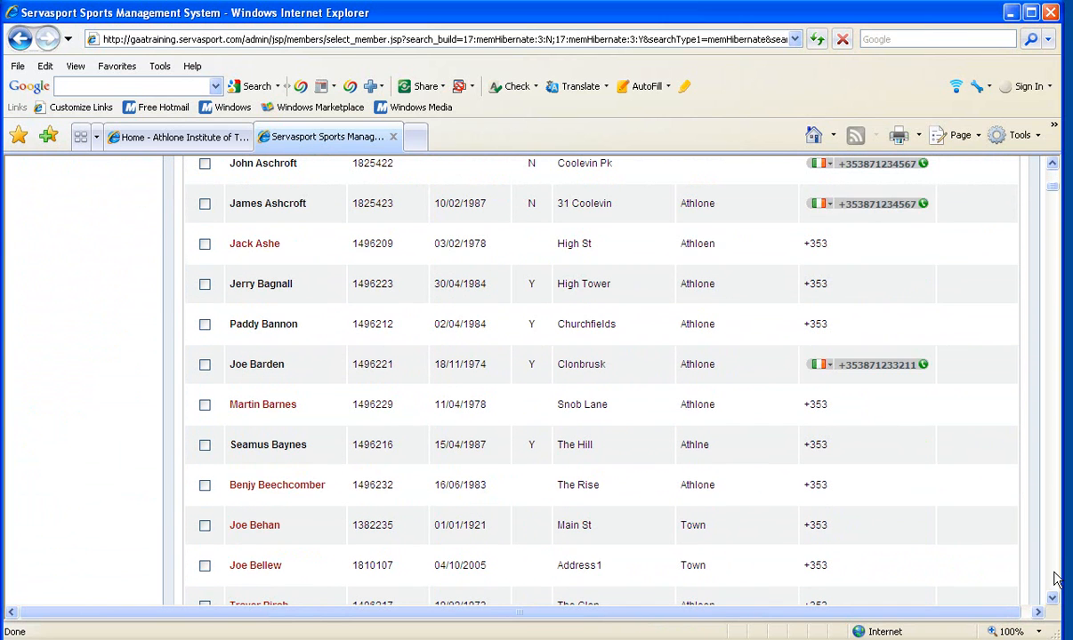
left_click(1052, 597)
left_click(1053, 597)
left_click(1052, 598)
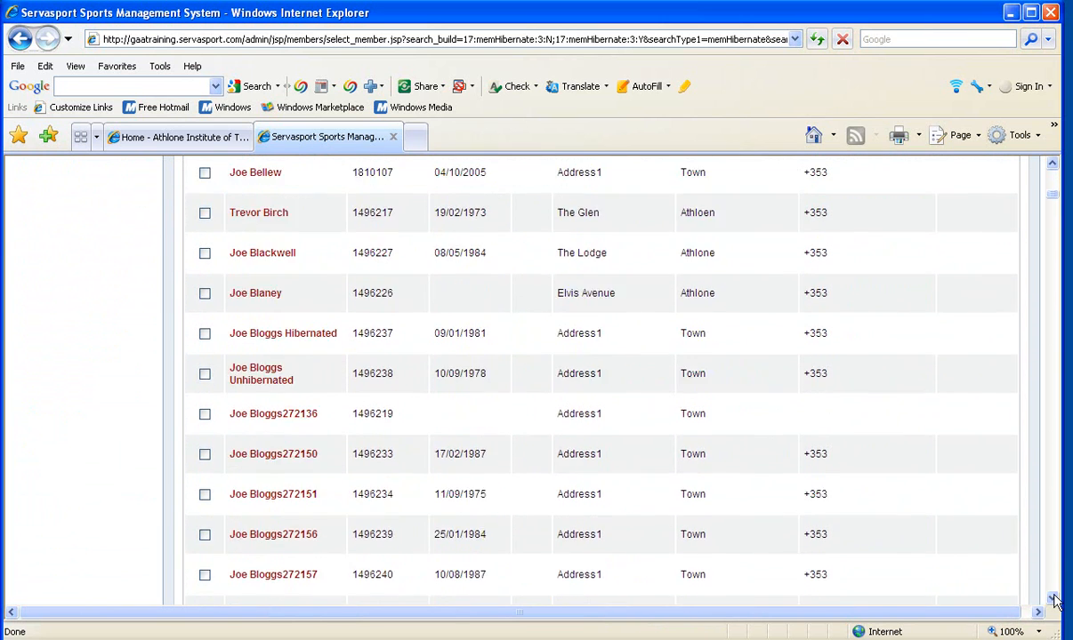
left_click(1052, 597)
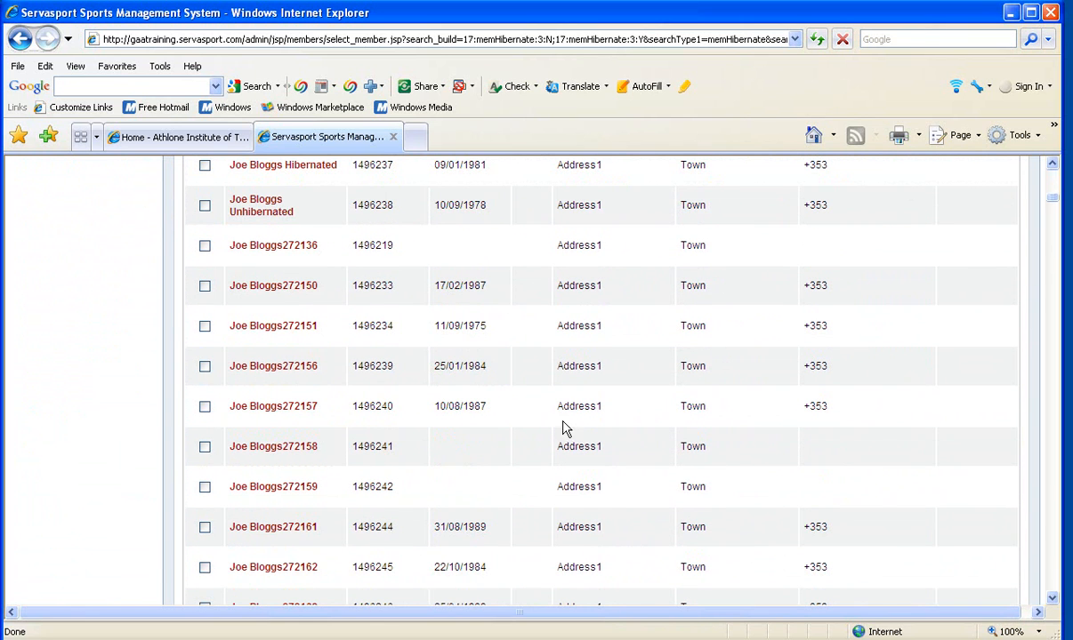
left_click(204, 207)
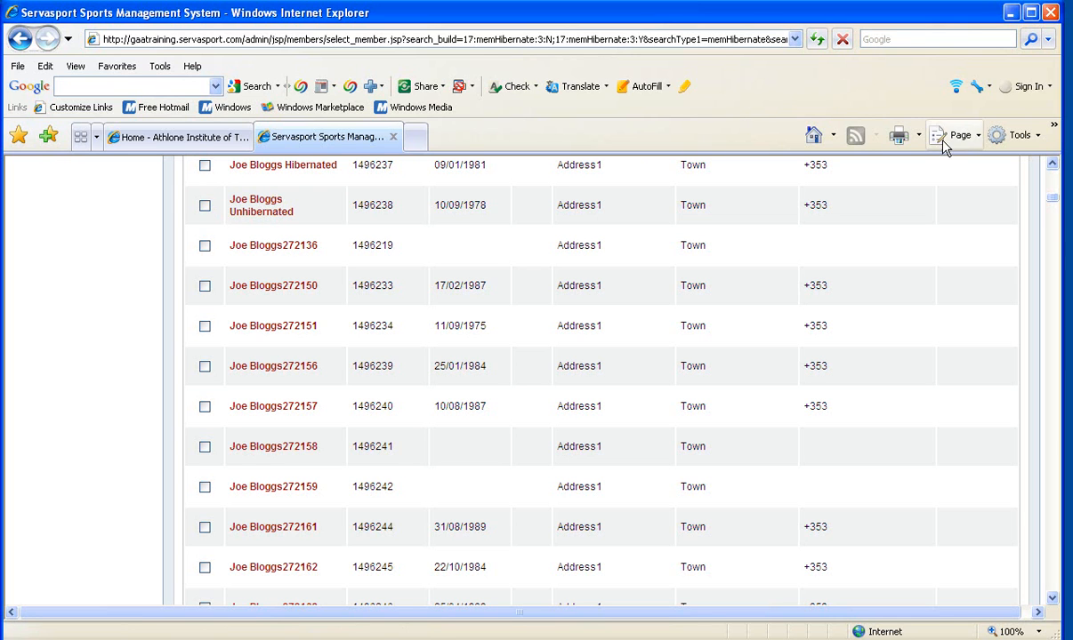
left_click(1052, 165)
left_click(1053, 165)
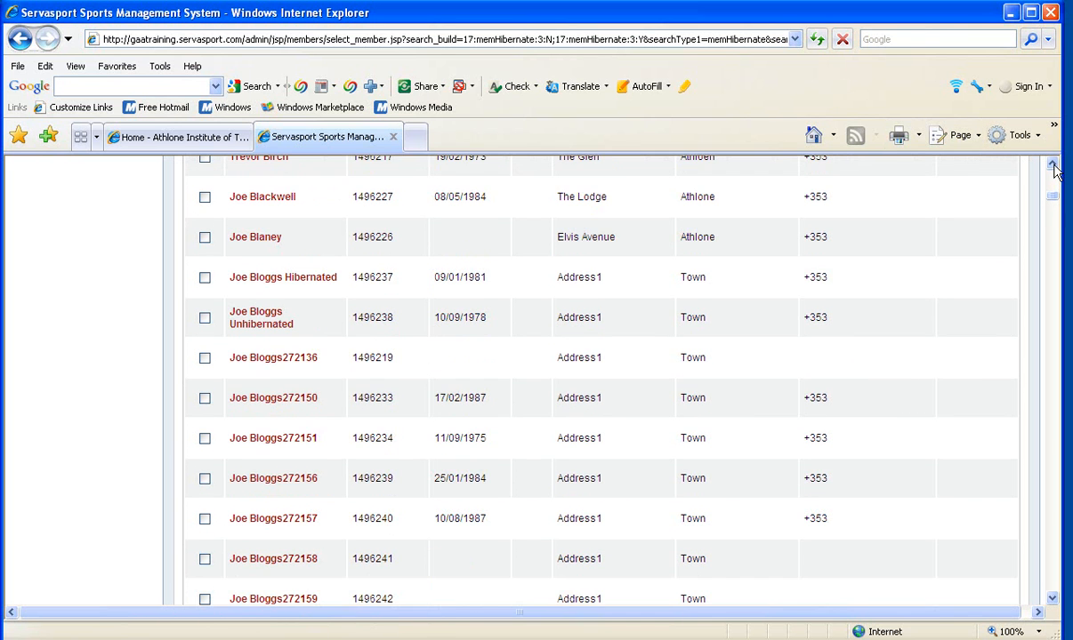
Step: Select the two neighbouring test member records whose names end in 136 and 150, leaving the other members unselected
left_click(1053, 165)
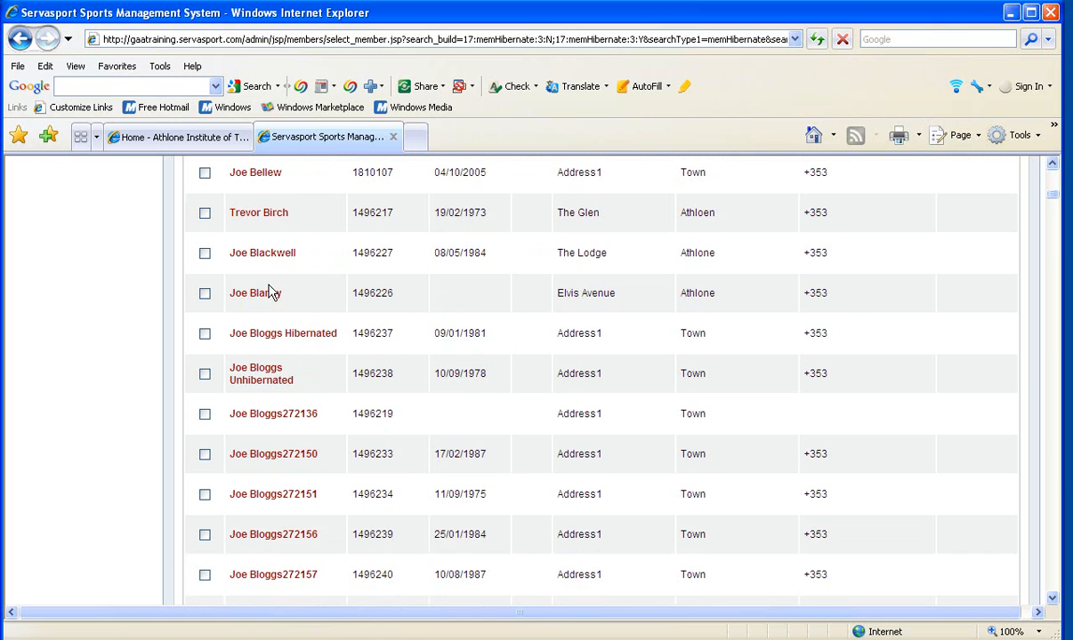
left_click(204, 254)
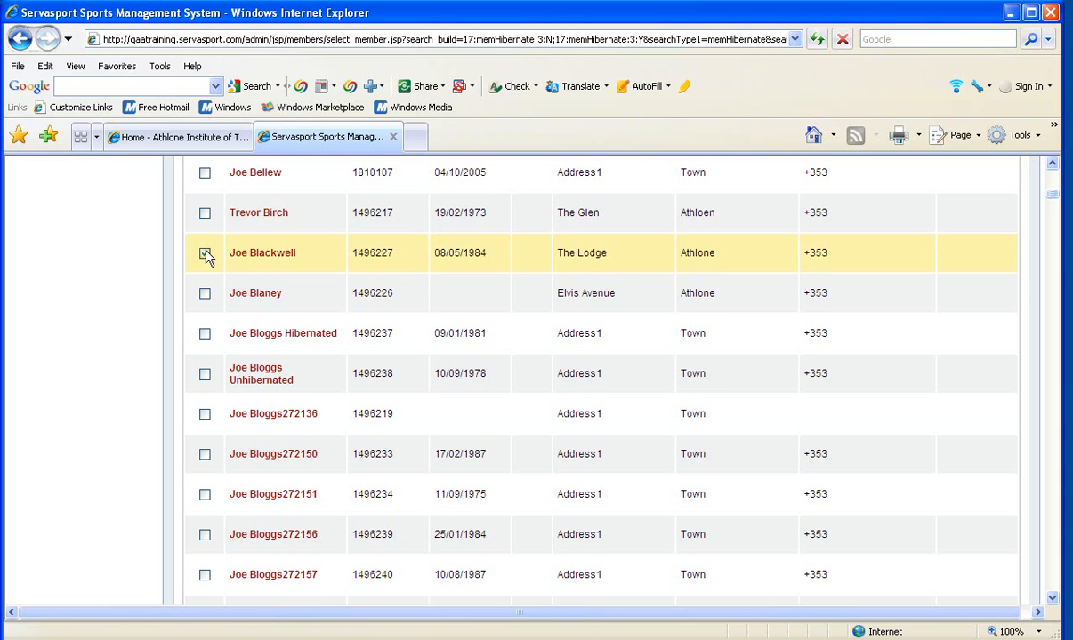
left_click(205, 255)
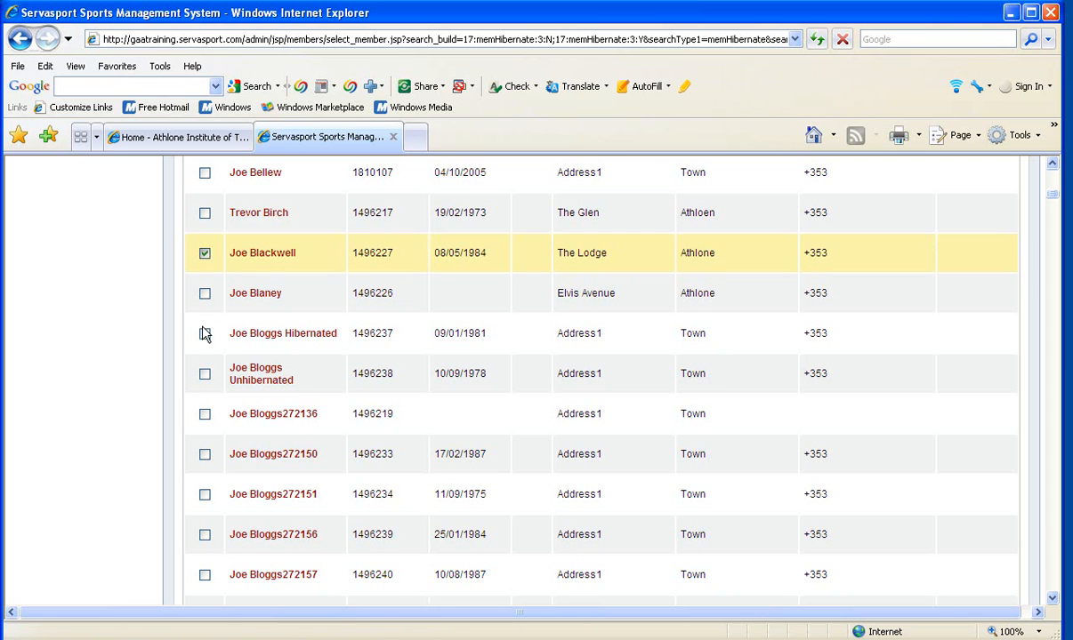
left_click(204, 414)
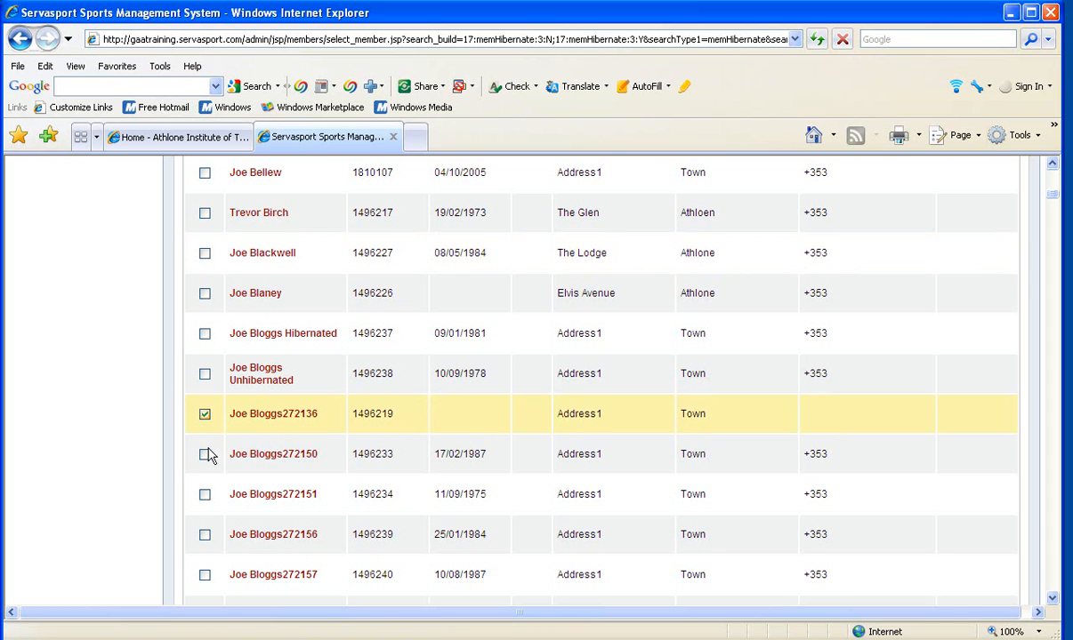
left_click(206, 454)
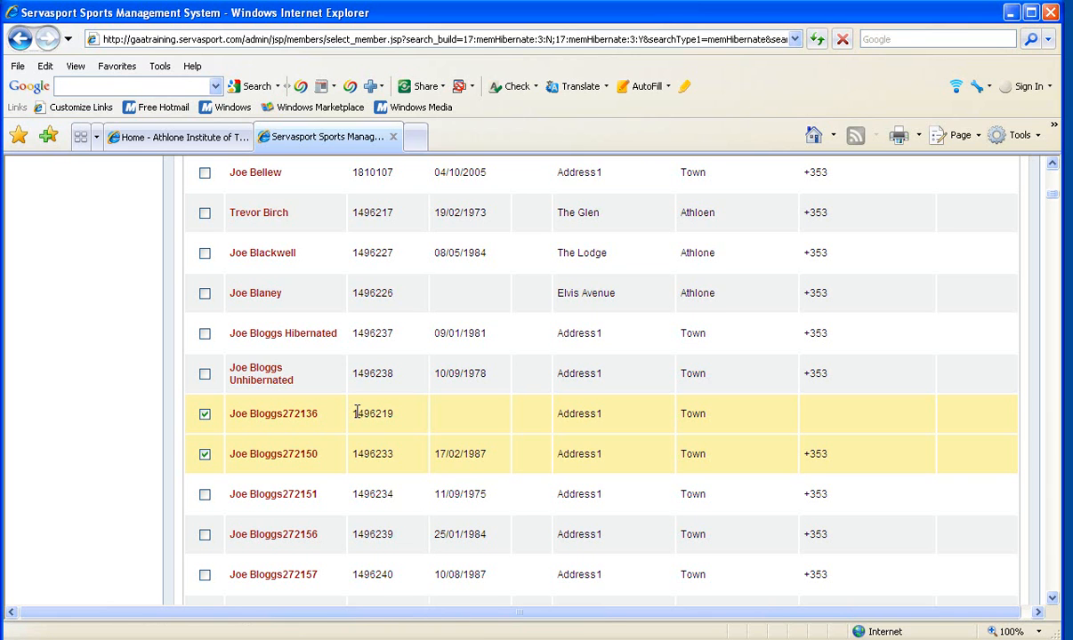
Step: Review the search's match options and the records-per-page choices, keeping ANY and 500
left_click(1052, 165)
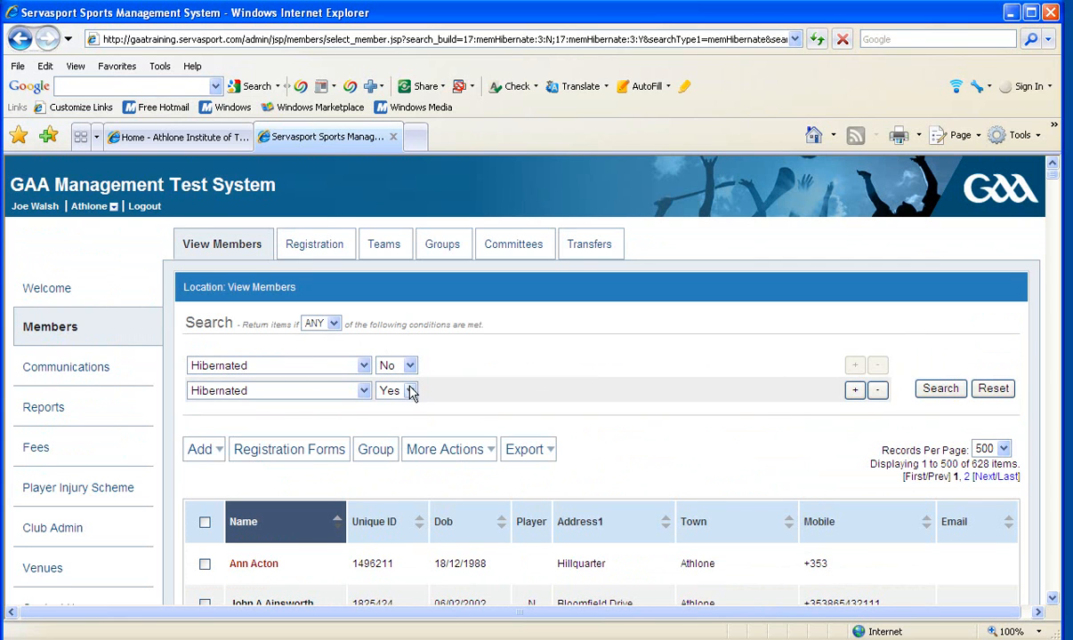
left_click(335, 326)
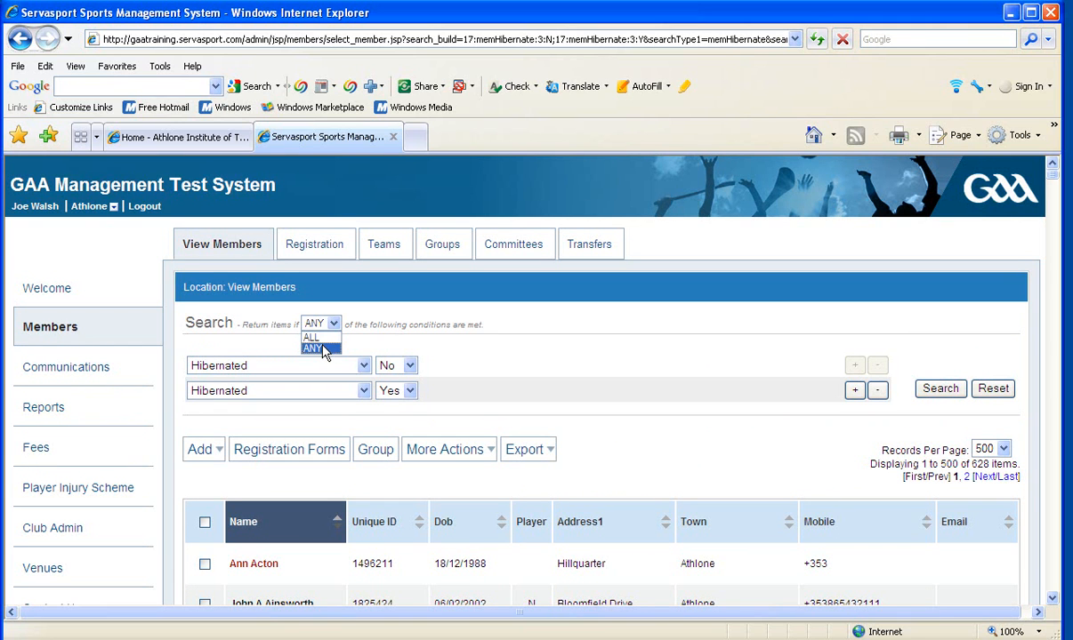
left_click(323, 350)
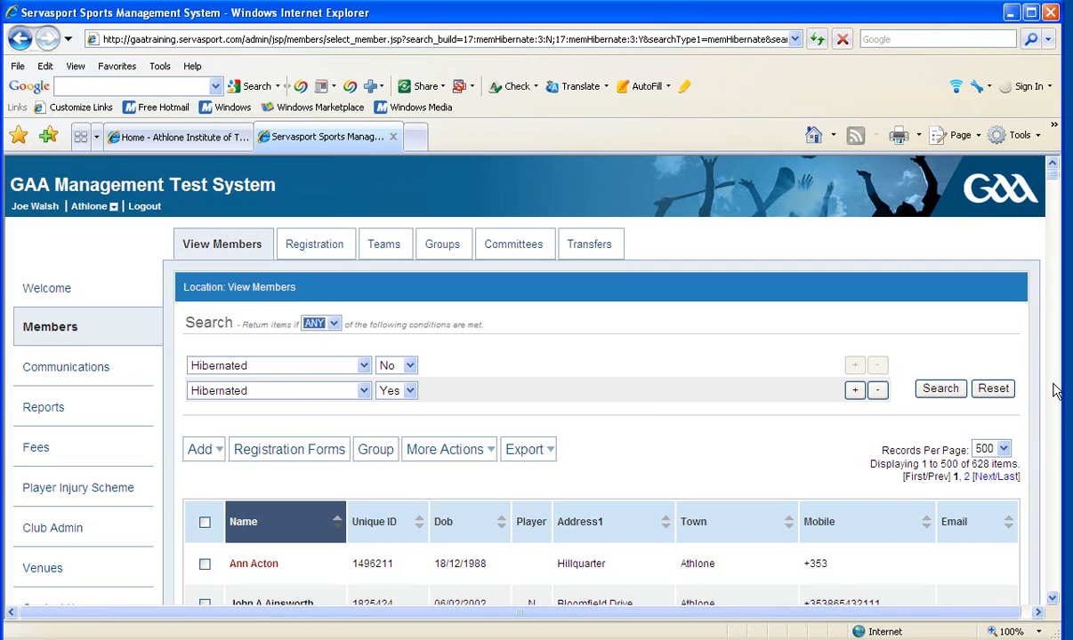
left_click(1003, 449)
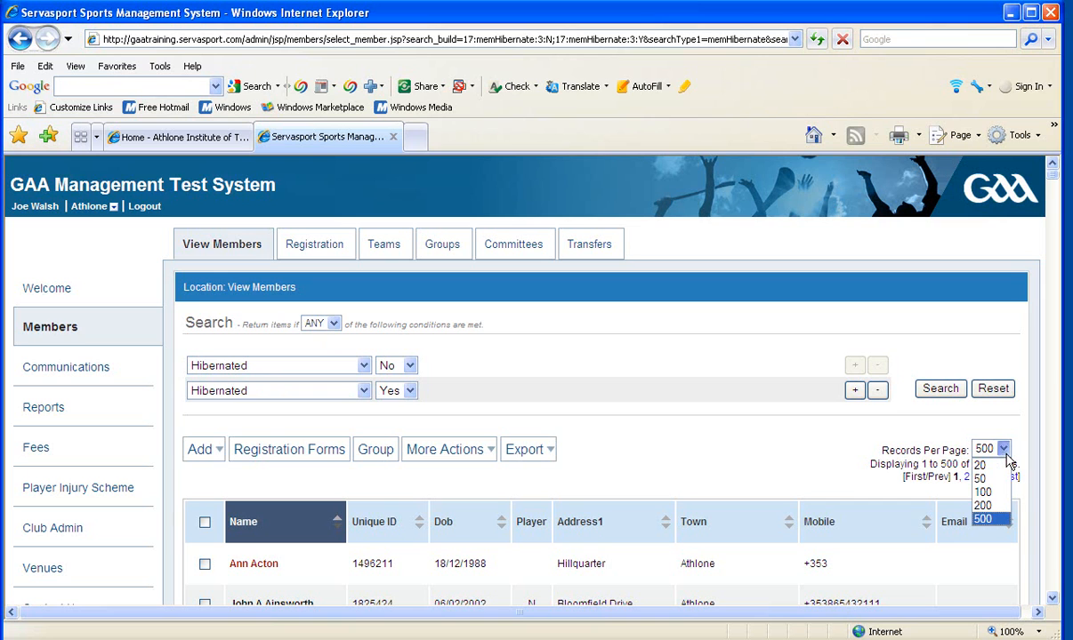
left_click(1001, 521)
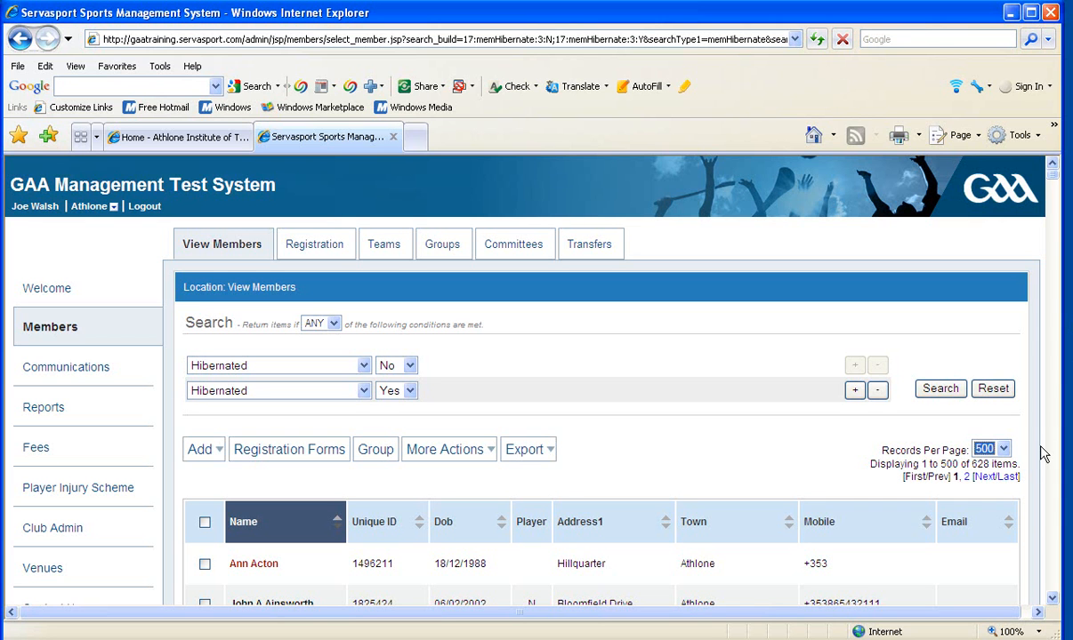
Step: Add the two neighbouring test member records whose names end in 165 and 166, further down the list, to the selection
left_click(1053, 573)
left_click(1053, 572)
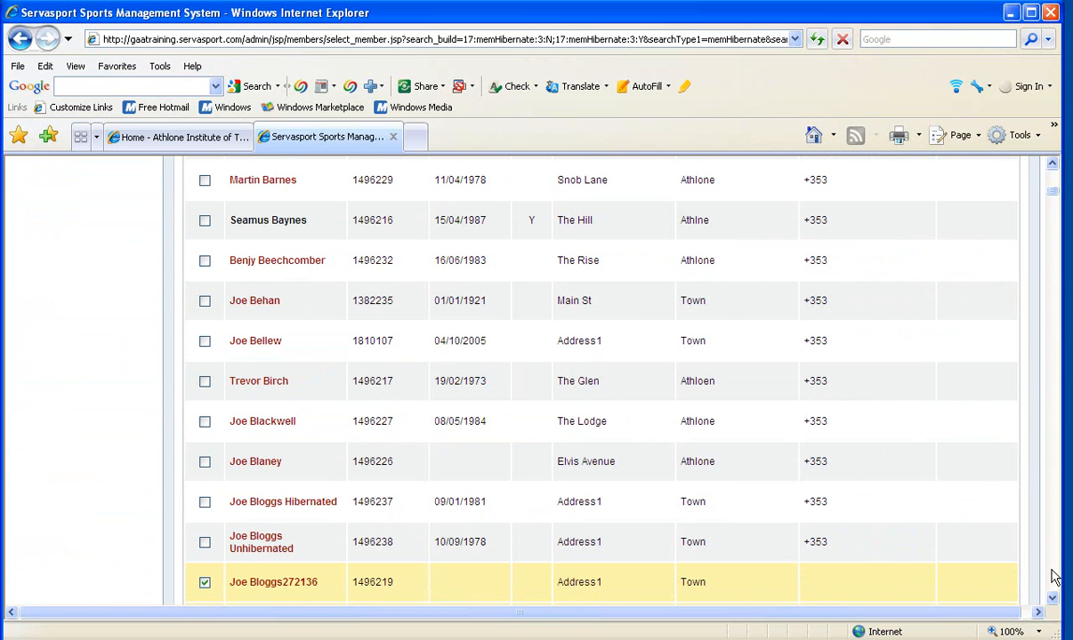
left_click(1053, 575)
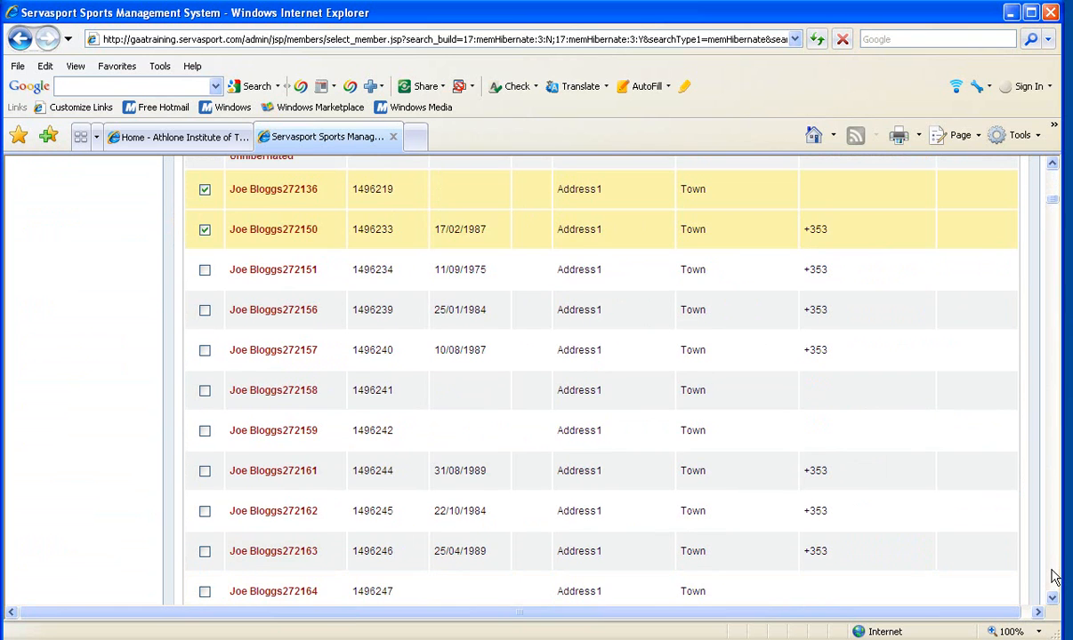
left_click(1054, 574)
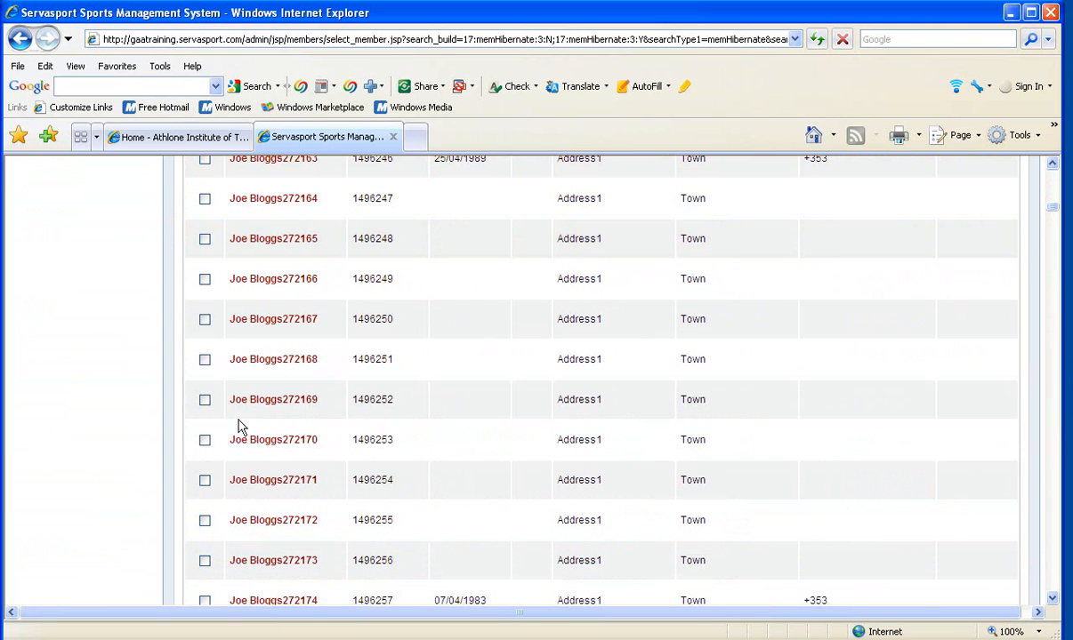
left_click(205, 239)
left_click(204, 279)
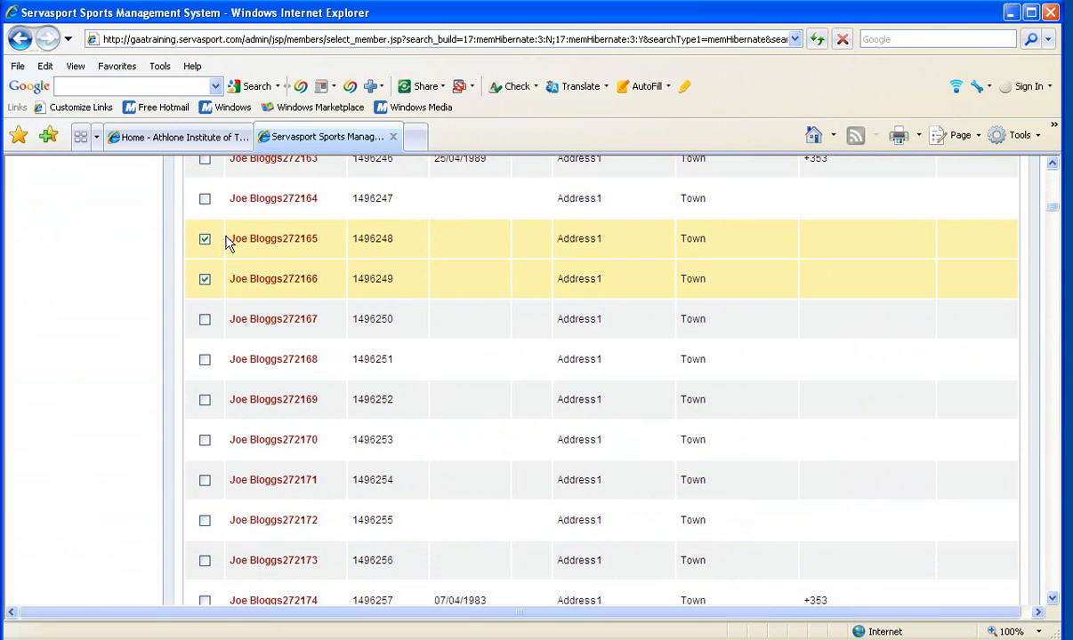